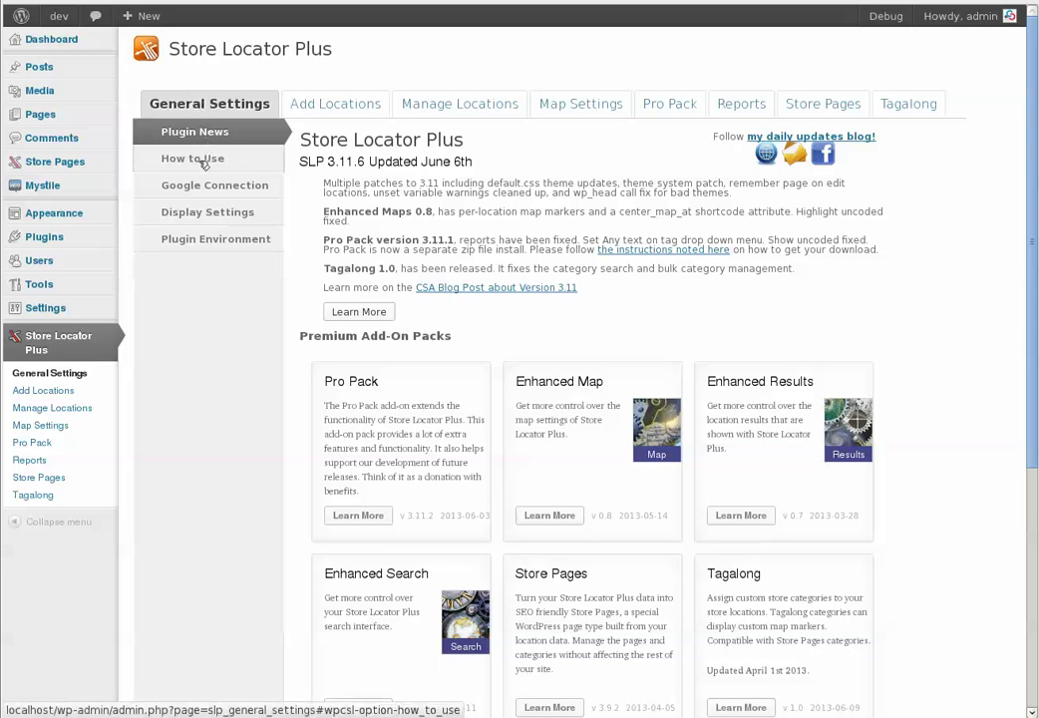
# Browse the How to Use, Google Connection, Display Settings and Plugin Environment panels, then return to the news page
pyautogui.click(207, 158)
pyautogui.click(208, 187)
pyautogui.click(210, 214)
pyautogui.click(217, 244)
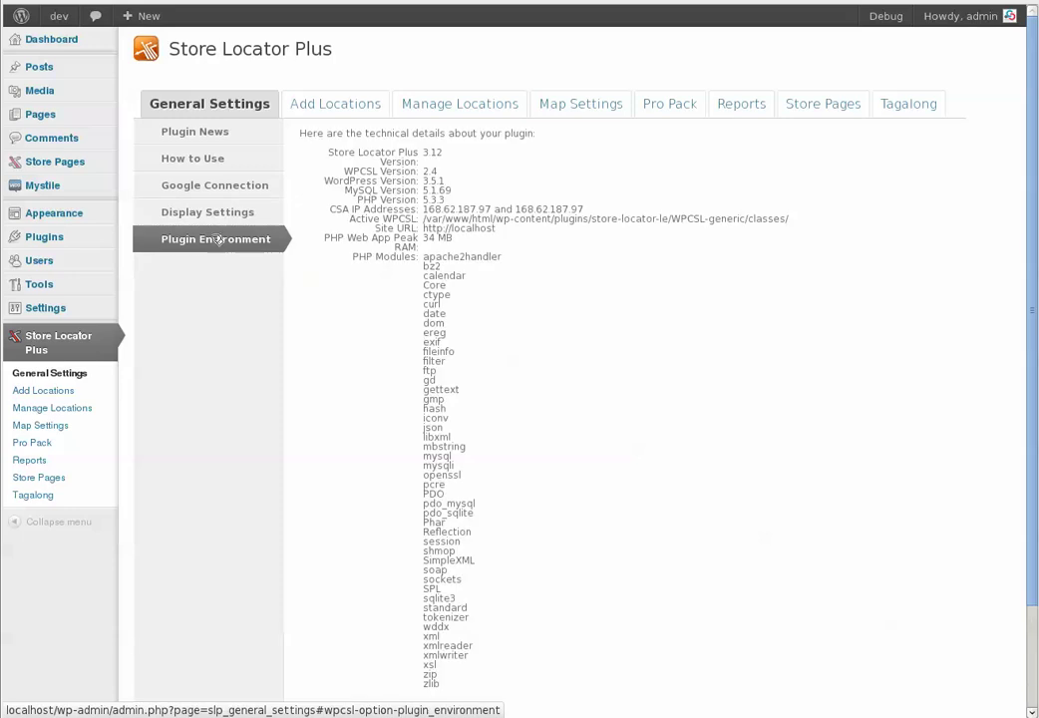
pyautogui.click(218, 214)
pyautogui.click(219, 188)
pyautogui.click(216, 160)
pyautogui.click(205, 132)
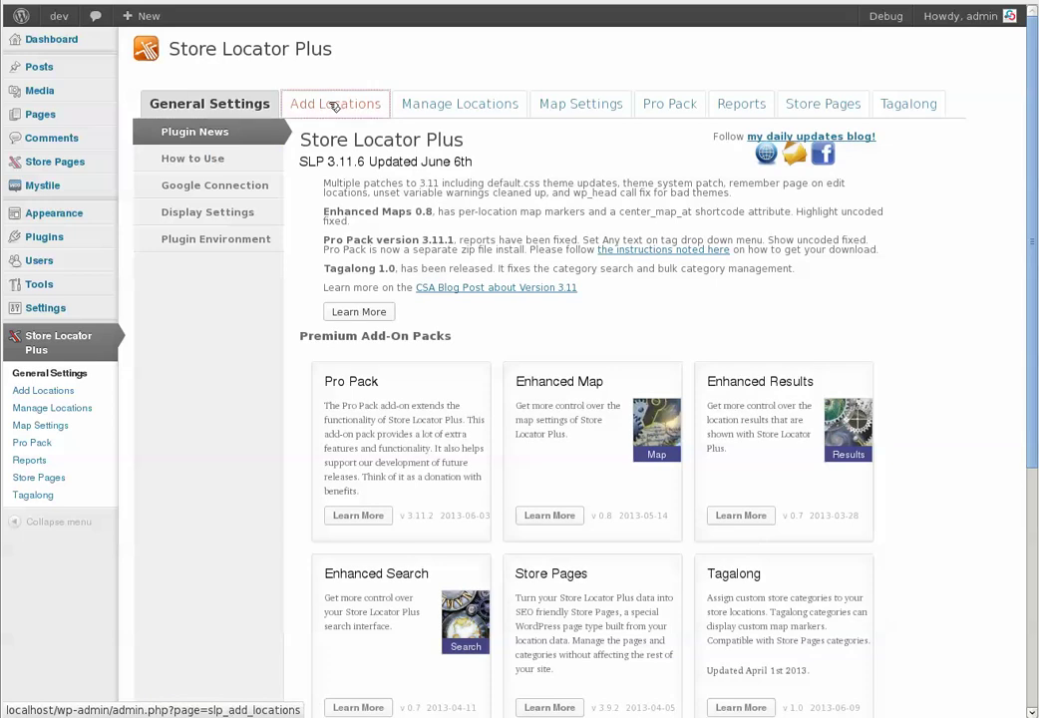
# View the Add Locations form, the Manage Locations table of 10 stored locations, then Map Settings
pyautogui.click(334, 105)
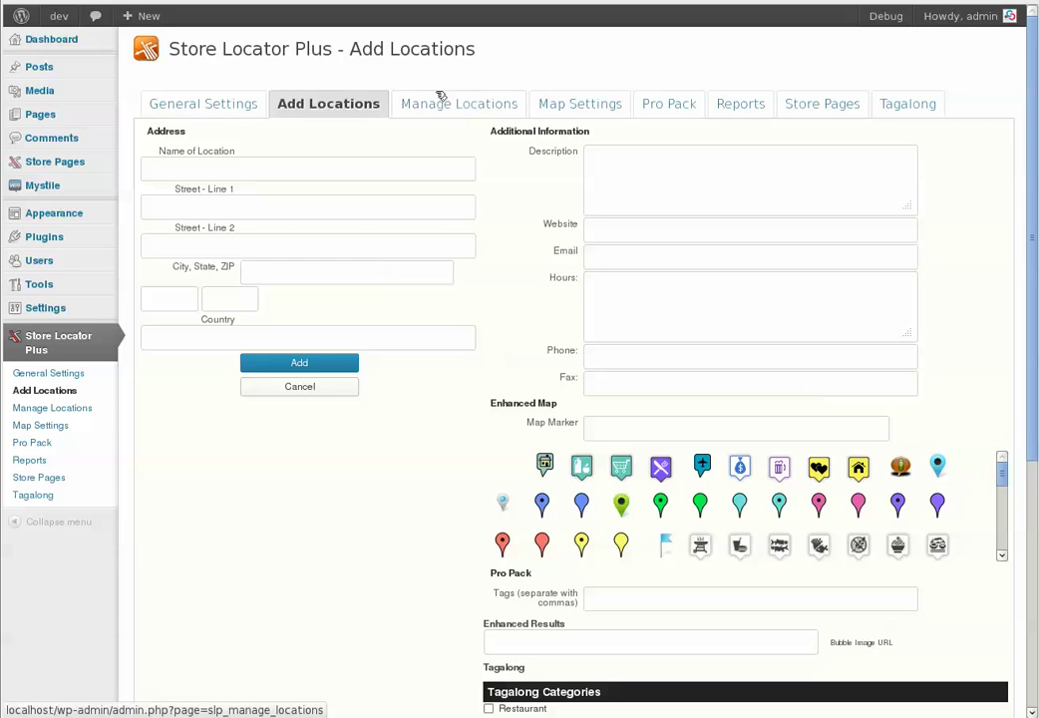
pyautogui.click(463, 111)
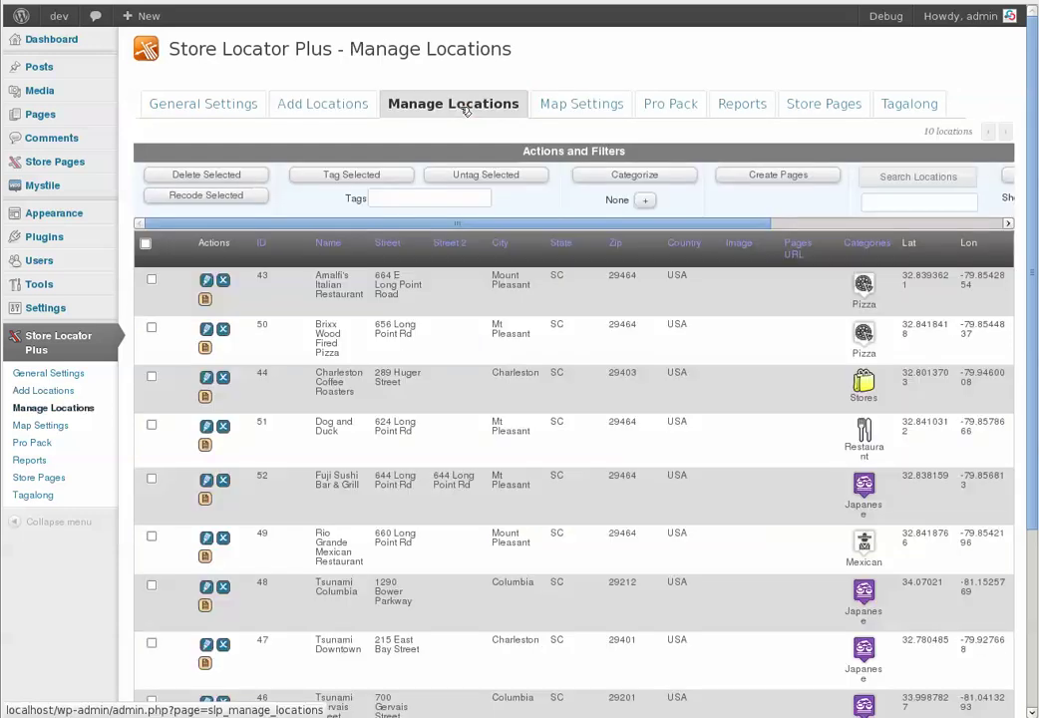
pyautogui.click(576, 106)
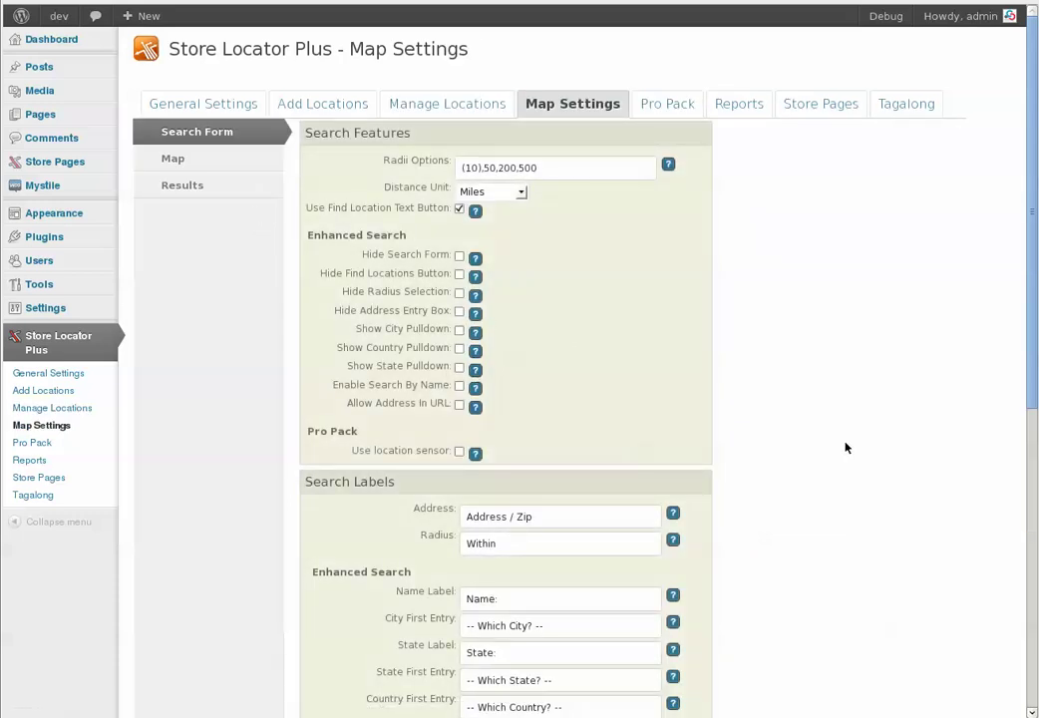
# Scroll through the Search Form settings, including radii options 10,50,200,500 and the labels
pyautogui.scroll(-5, 847, 445)
pyautogui.scroll(-4, 846, 449)
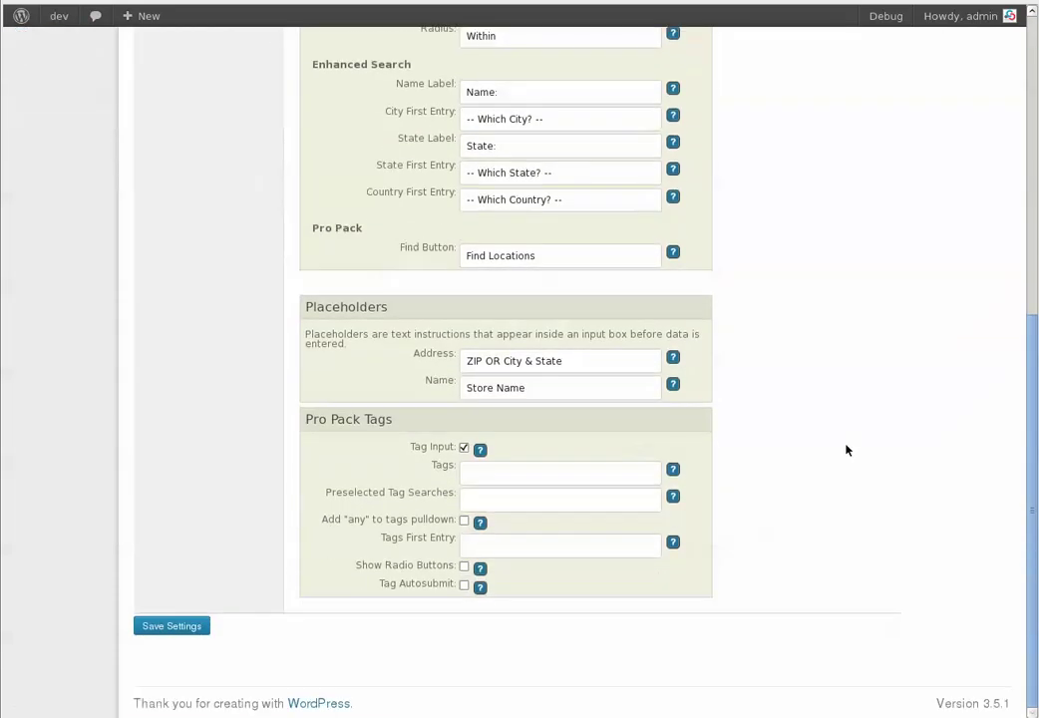
pyautogui.scroll(4, 847, 449)
pyautogui.scroll(4, 843, 443)
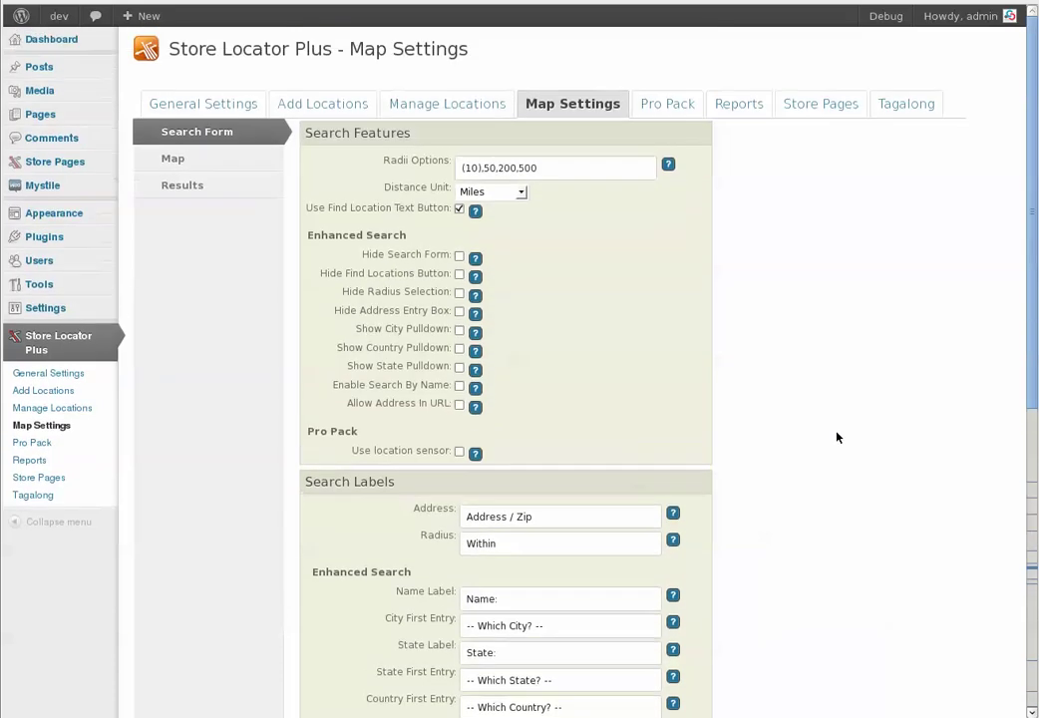
pyautogui.scroll(-6, 840, 439)
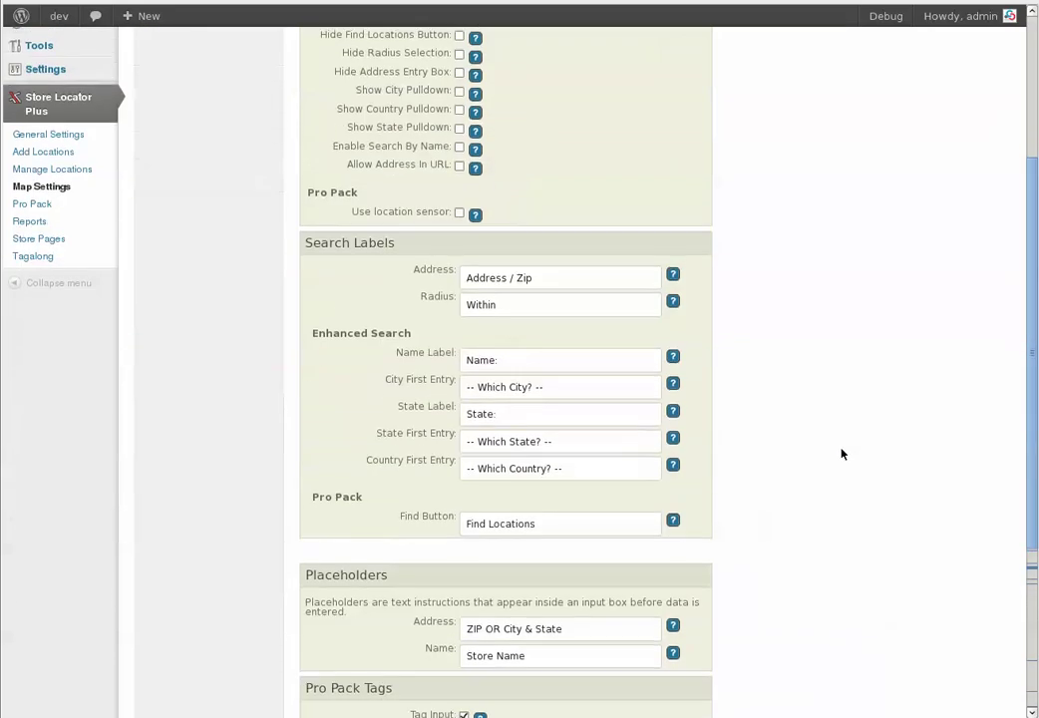
pyautogui.scroll(-1, 840, 454)
pyautogui.scroll(5, 840, 445)
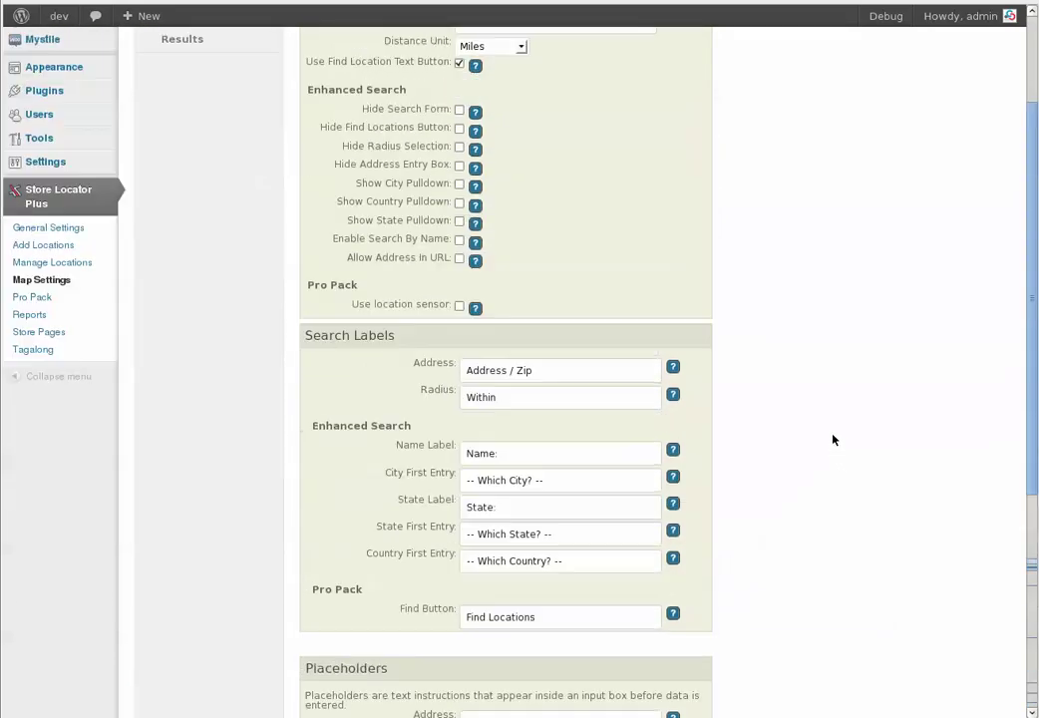
# Review the Map appearance and dimension settings, then the Results features and labels
pyautogui.click(211, 163)
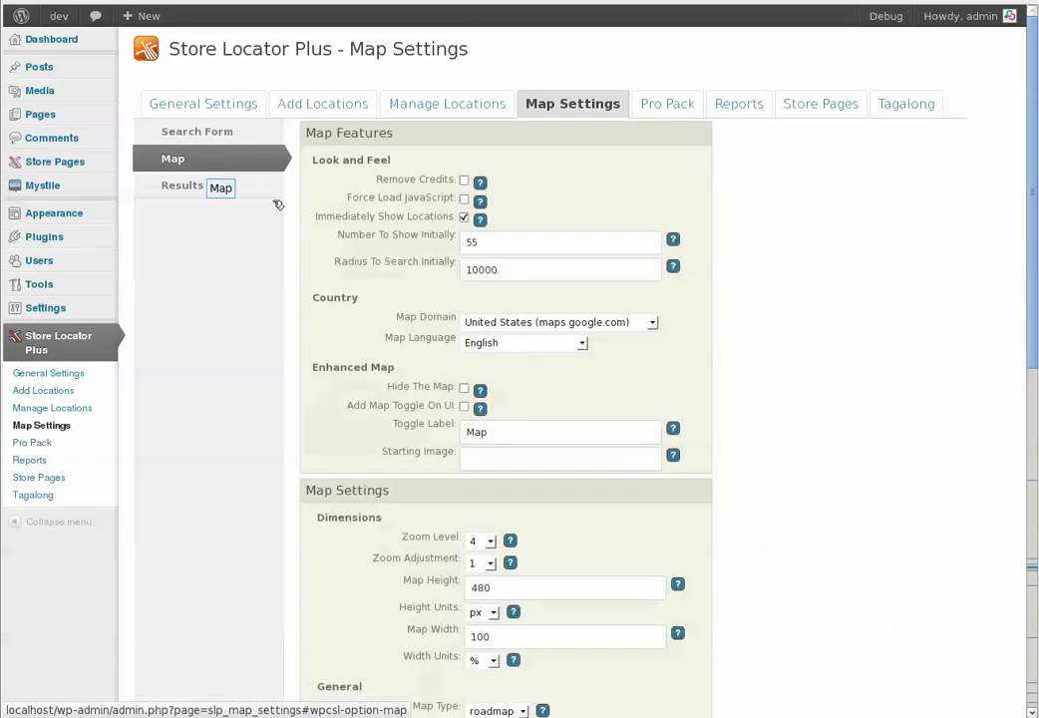
pyautogui.scroll(-6, 770, 435)
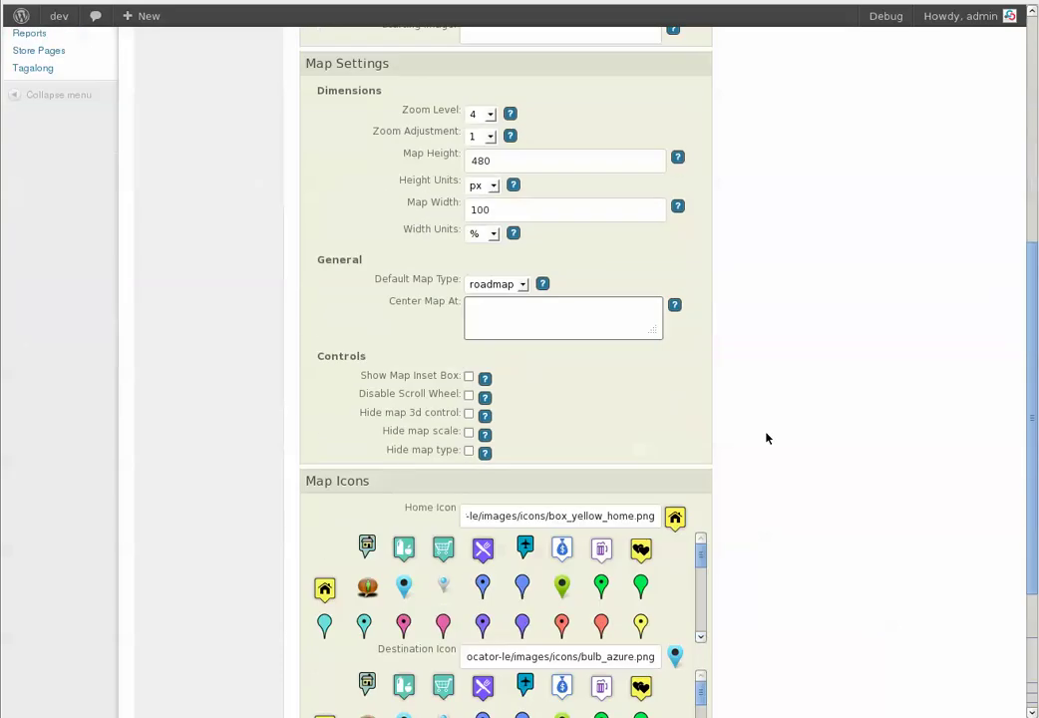
pyautogui.scroll(6, 763, 439)
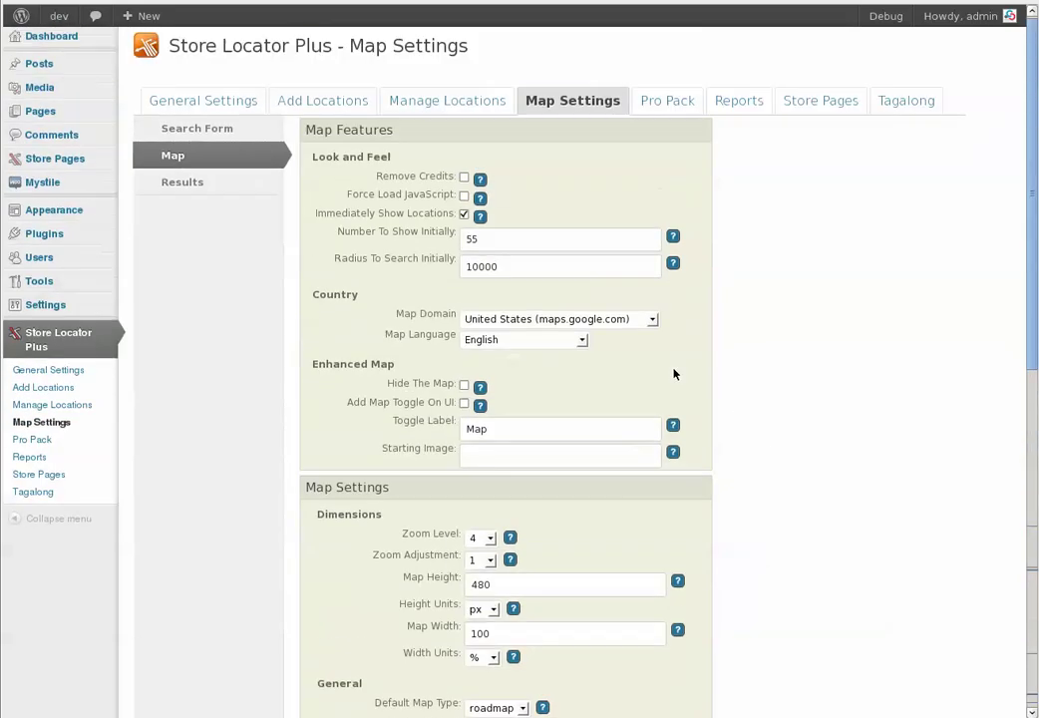
pyautogui.click(207, 186)
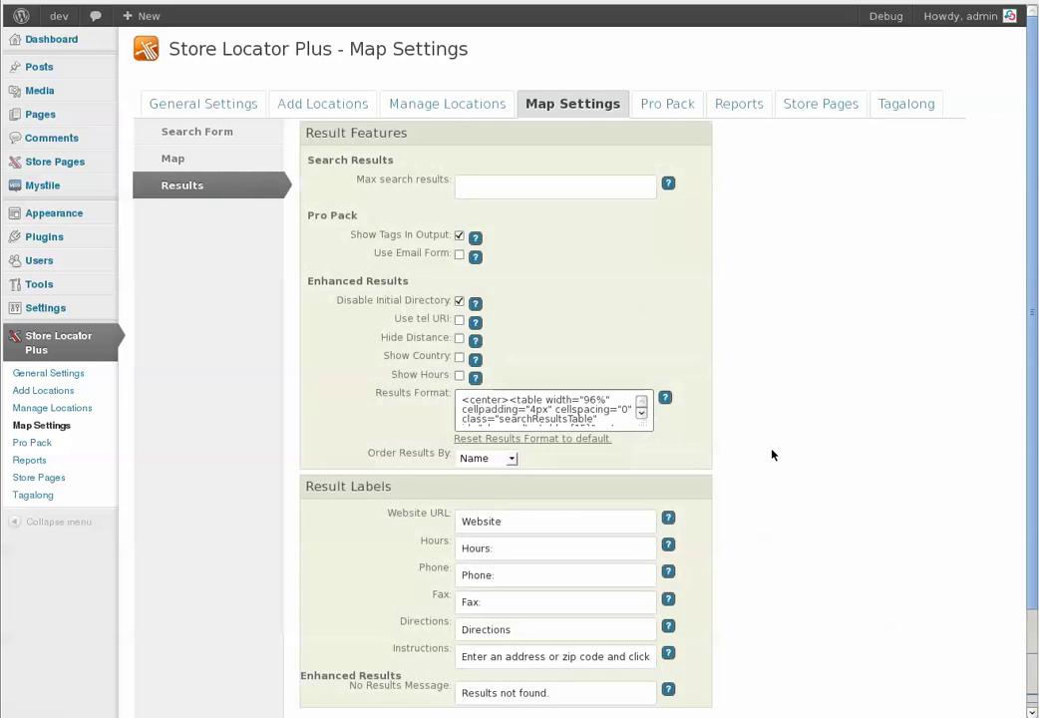
pyautogui.scroll(-2, 773, 455)
pyautogui.scroll(2, 781, 476)
# Geocode 'longoint road, Mount Pleasant SC 29464' in Pro Pack Tools to 32.8414497,-79.8492886, then reopen General Settings
pyautogui.click(668, 106)
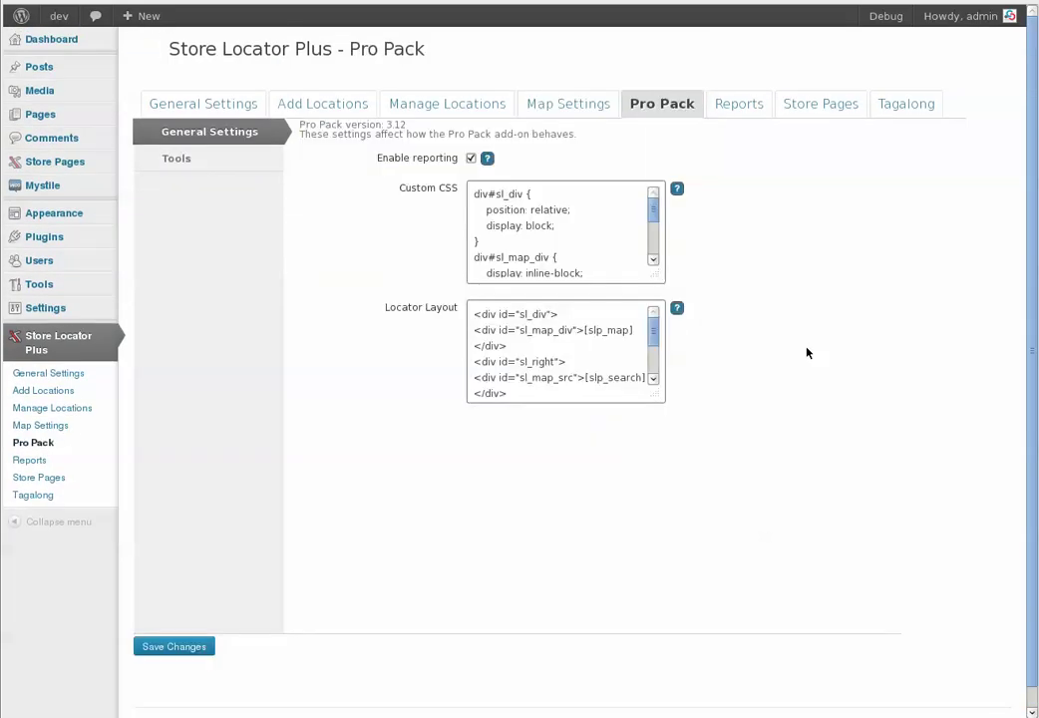
pyautogui.click(177, 161)
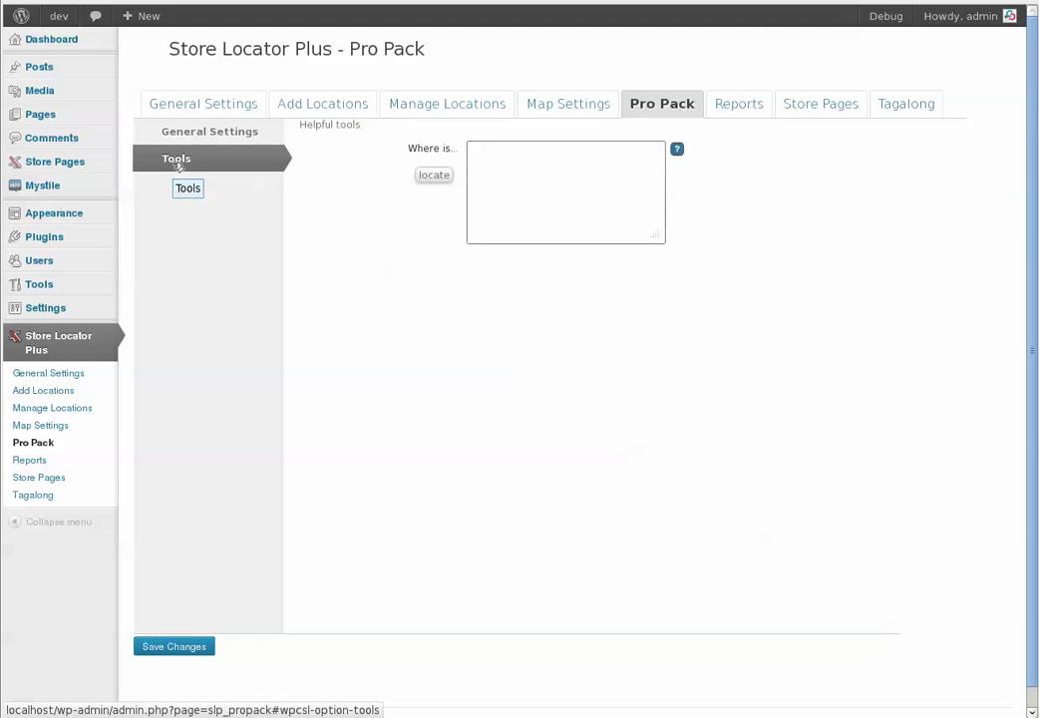
pyautogui.click(511, 178)
pyautogui.write('longoint ')
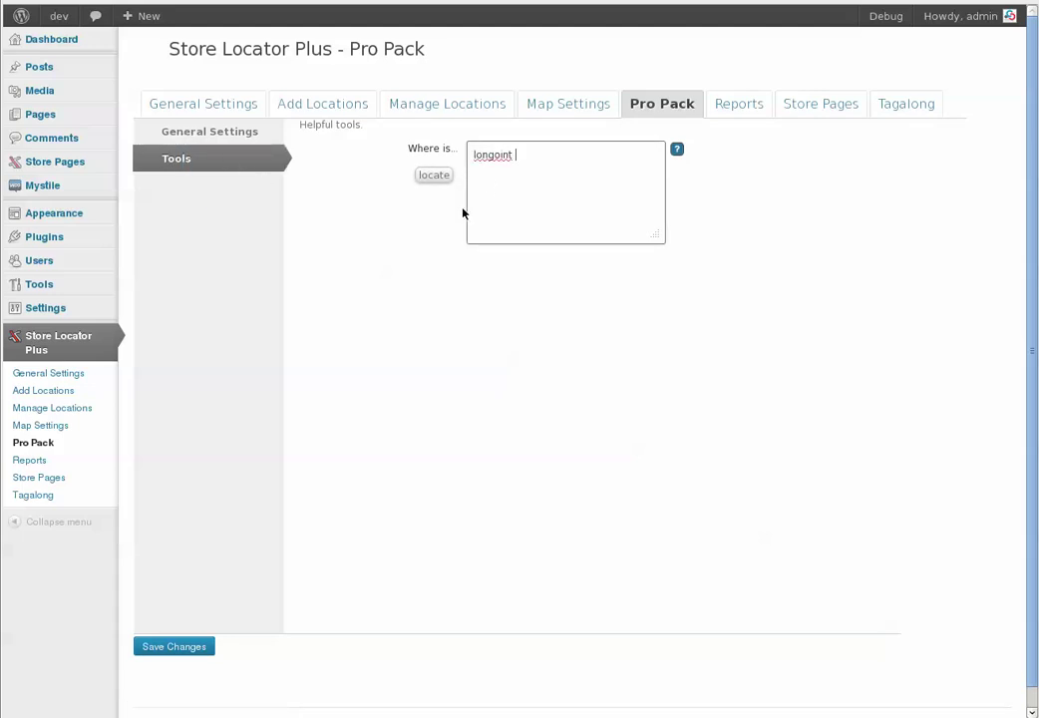
pyautogui.write('road')
pyautogui.press('Return')
pyautogui.write('mount pleasnant')
pyautogui.press('BackSpace')
pyautogui.press('BackSpace')
pyautogui.press('BackSpace')
pyautogui.press('BackSpace')
pyautogui.write('ant ')
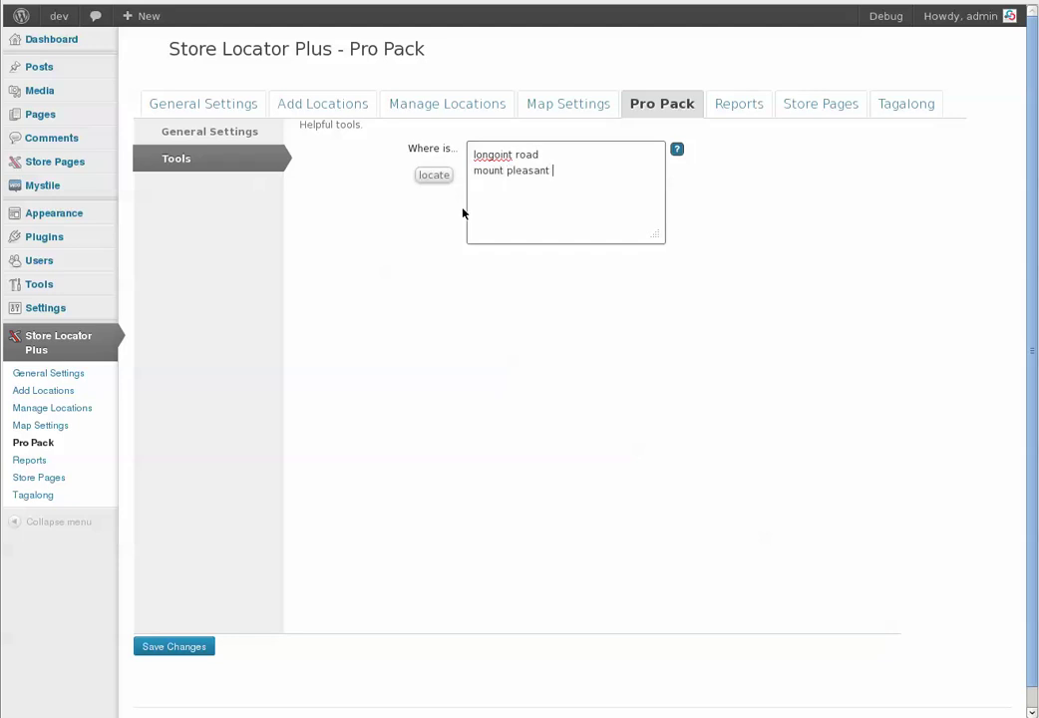
pyautogui.write('sc 29464')
pyautogui.click(450, 176)
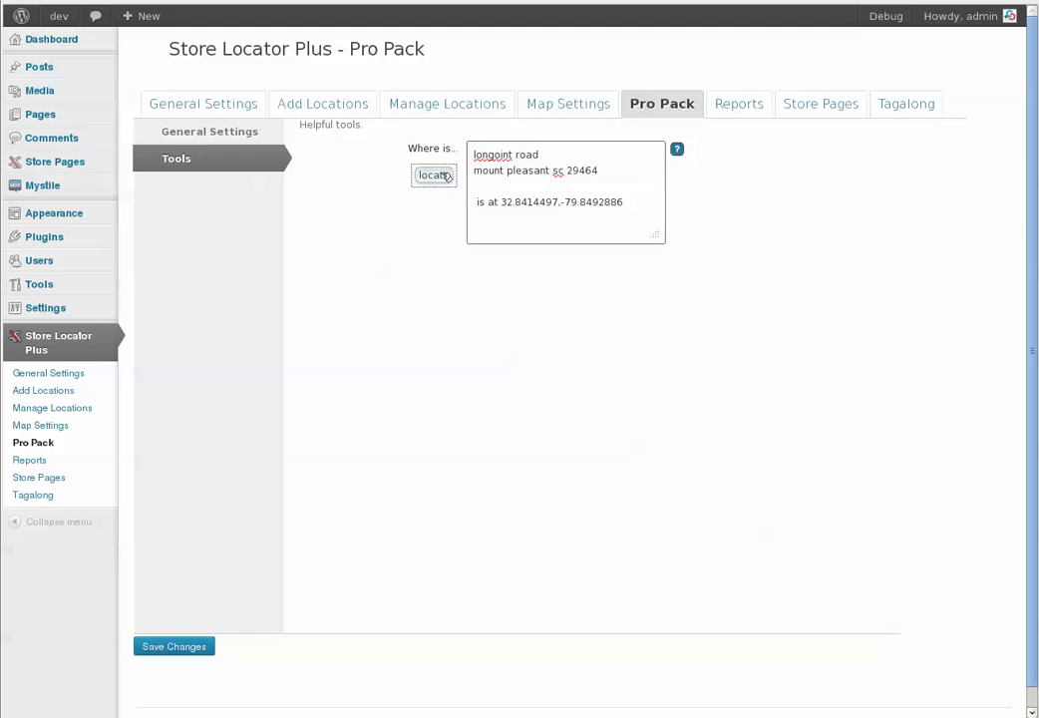
pyautogui.click(233, 139)
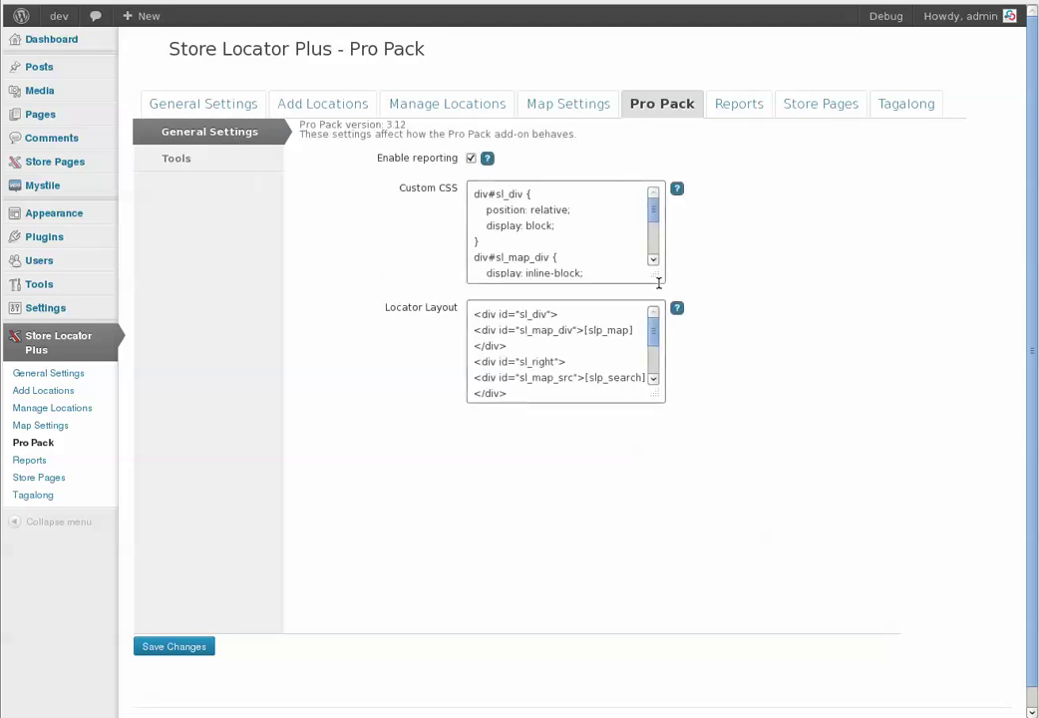
# Enlarge the Locator Layout and Custom CSS textareas to reveal their code, including div#sl_map_div at 60% width
pyautogui.moveTo(658, 397); pyautogui.dragTo(821, 479)
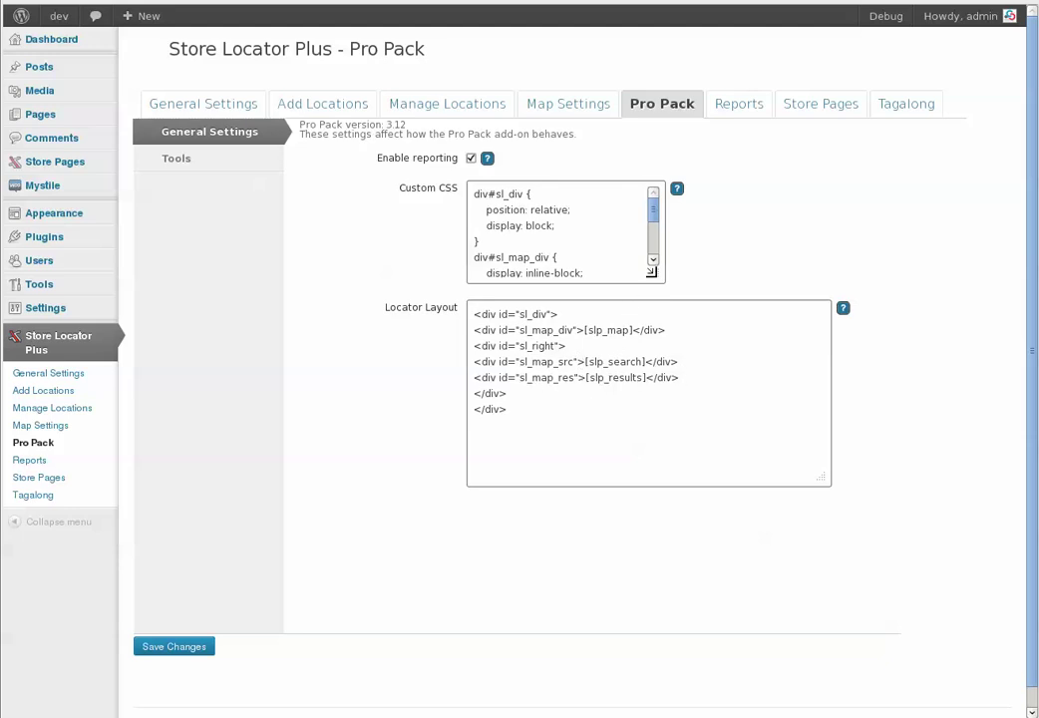
pyautogui.moveTo(655, 276); pyautogui.dragTo(848, 419)
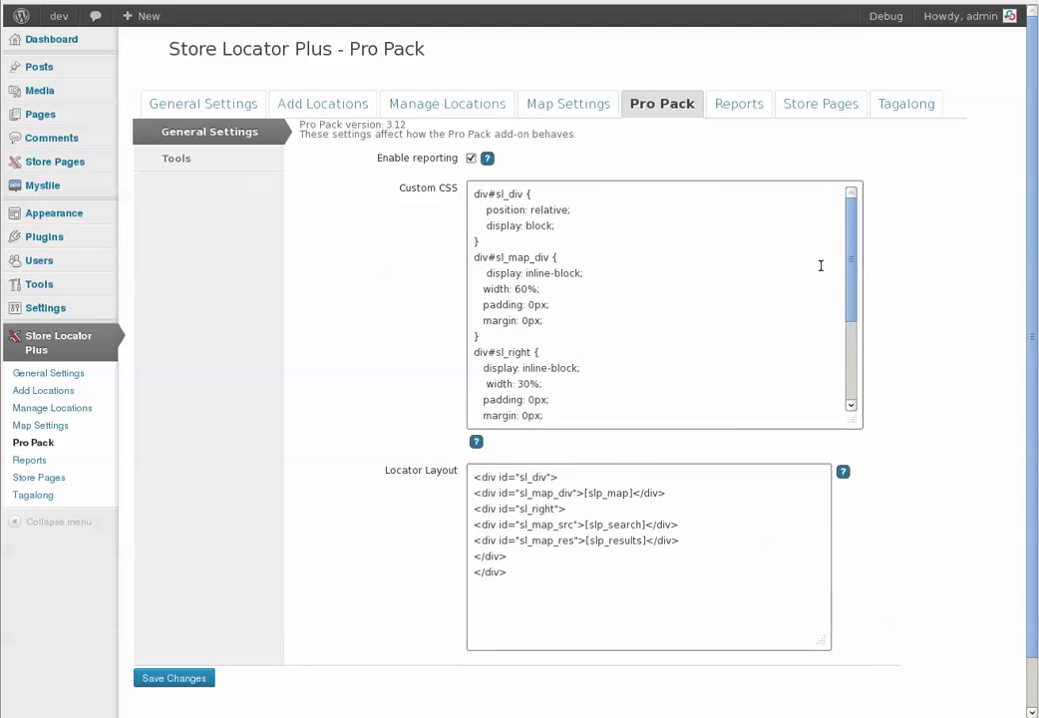
pyautogui.moveTo(847, 299); pyautogui.dragTo(850, 239)
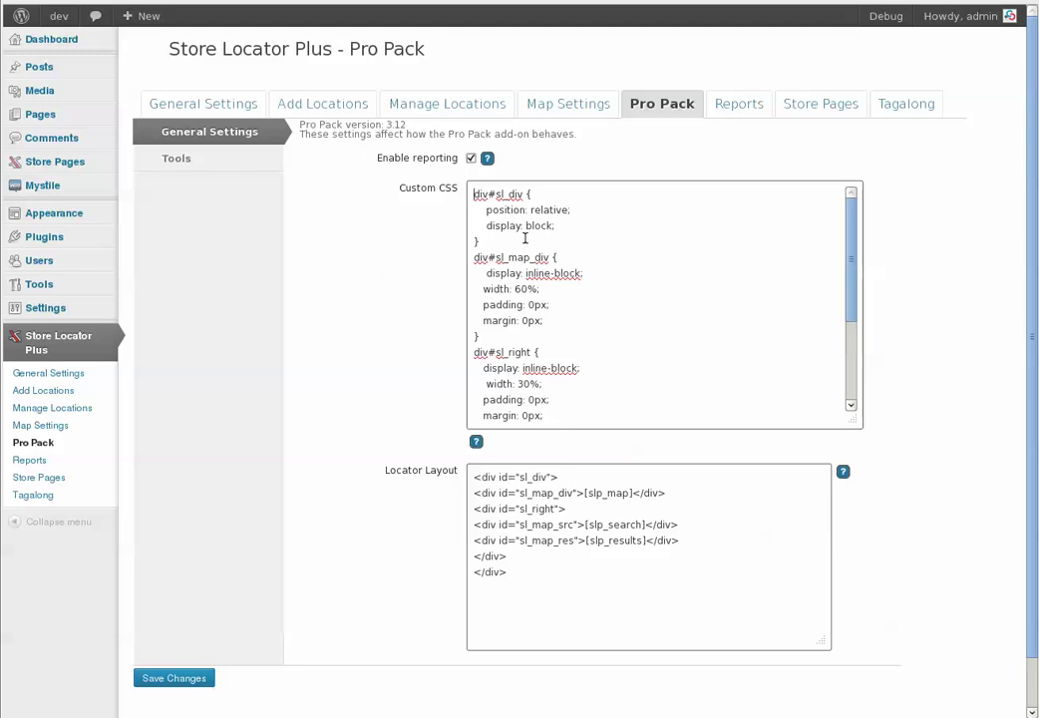
pyautogui.moveTo(65, 21)
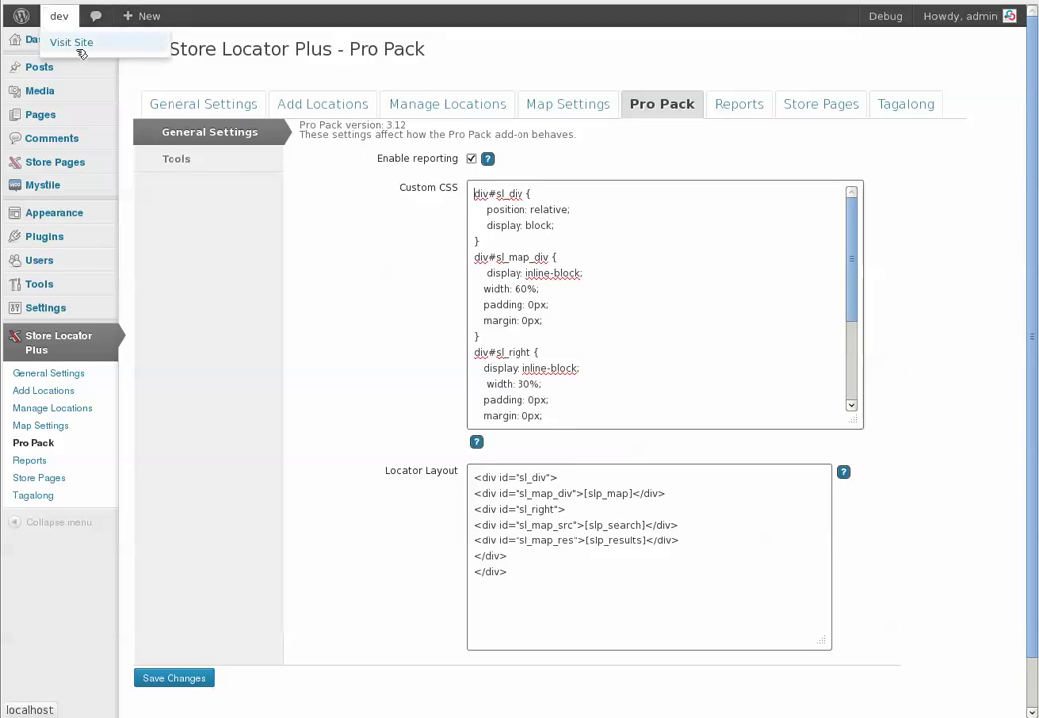
# Visit the front-end site and open the Locations page with the store map
pyautogui.click(80, 41)
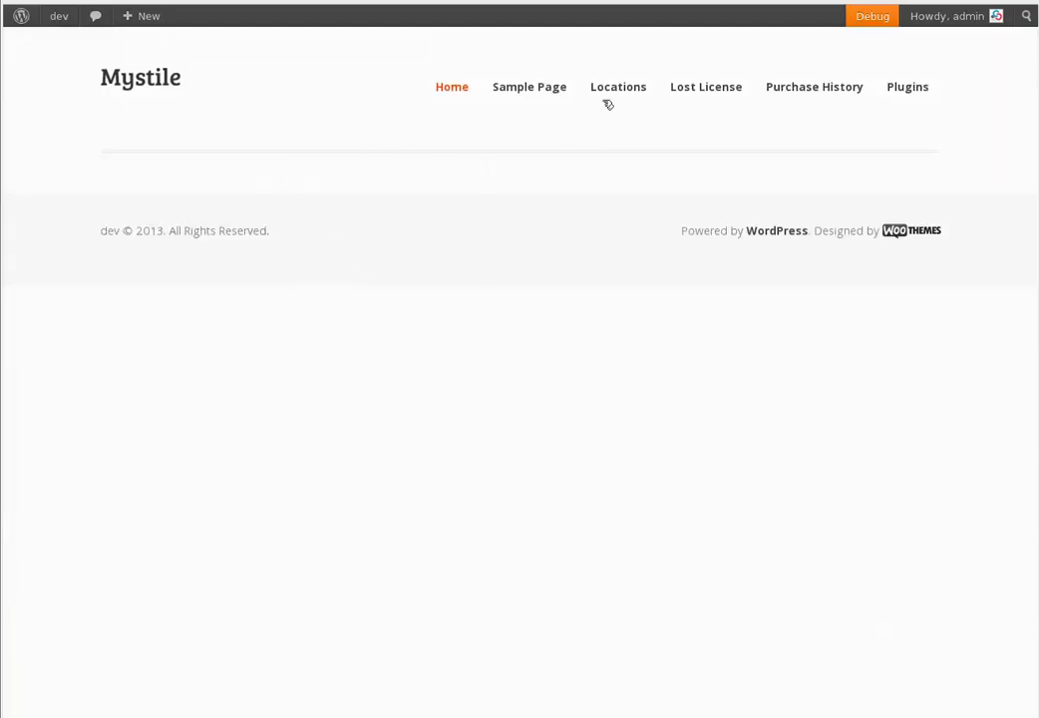
pyautogui.click(623, 93)
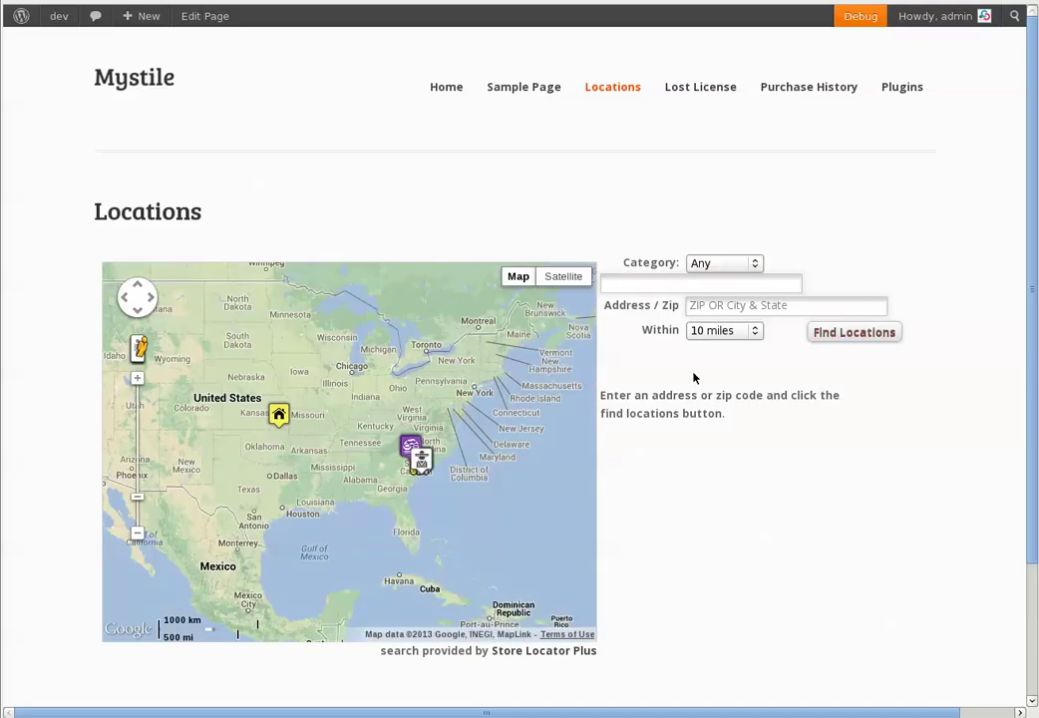
pyautogui.moveTo(518, 277)
# Search for Pizza locations within 50 miles of 29464, which returns no results
pyautogui.click(723, 265)
pyautogui.click(706, 348)
pyautogui.click(681, 287)
pyautogui.write('29464')
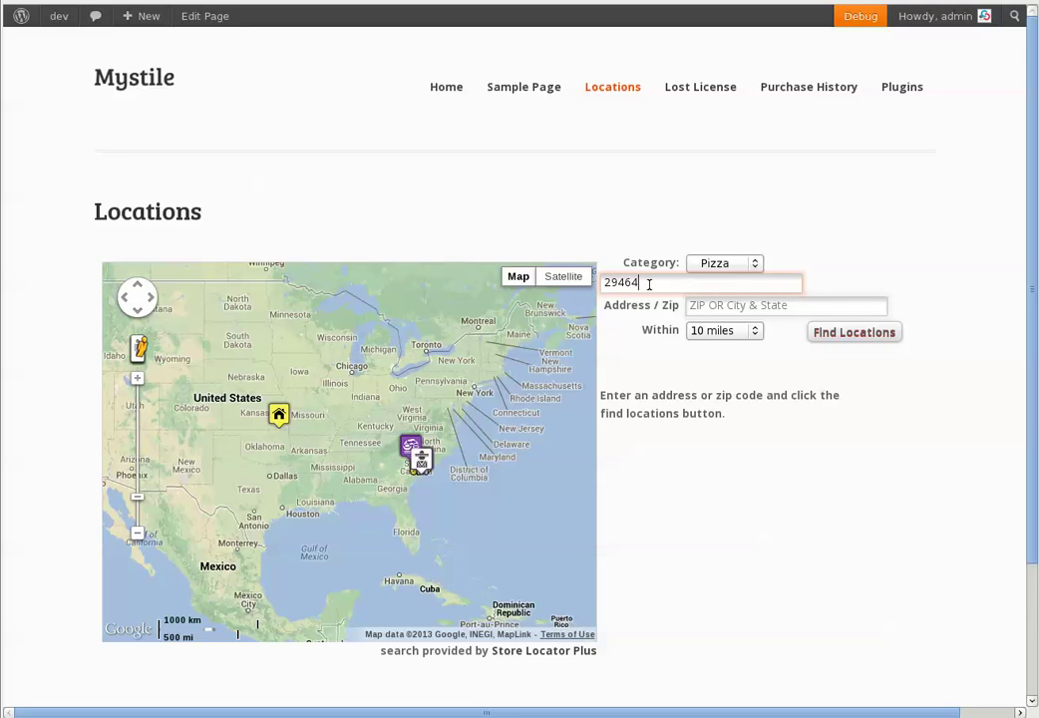
pyautogui.click(723, 331)
pyautogui.click(712, 361)
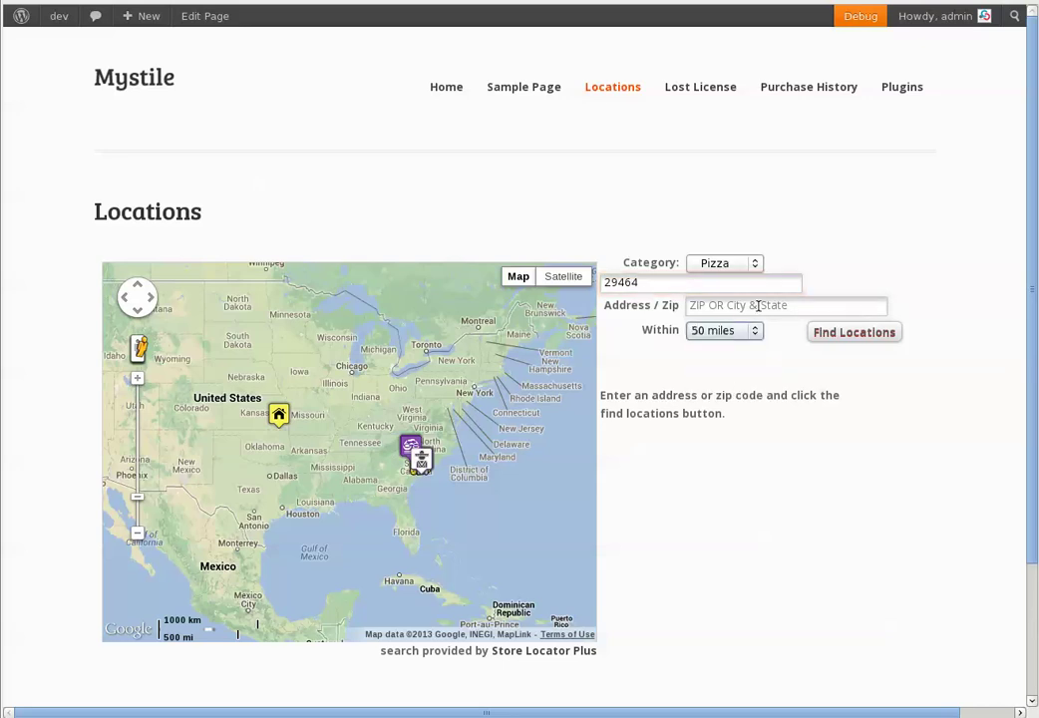
pyautogui.click(848, 335)
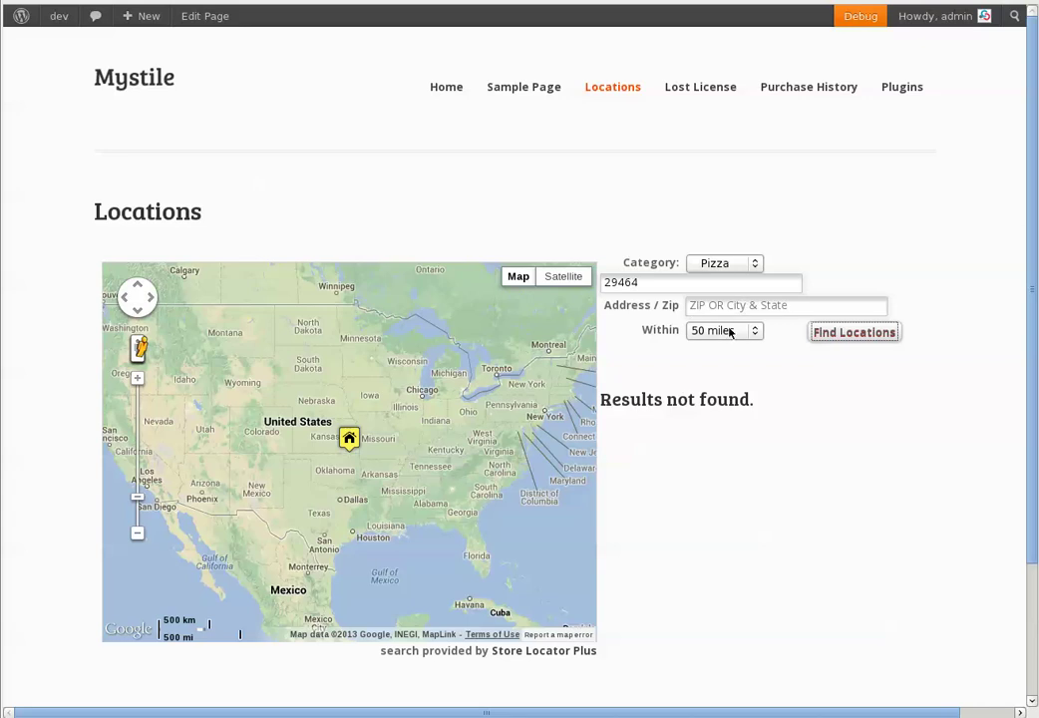
# Reset the search category to Any and return to the WordPress Dashboard
pyautogui.click(724, 263)
pyautogui.click(703, 280)
pyautogui.moveTo(56, 15)
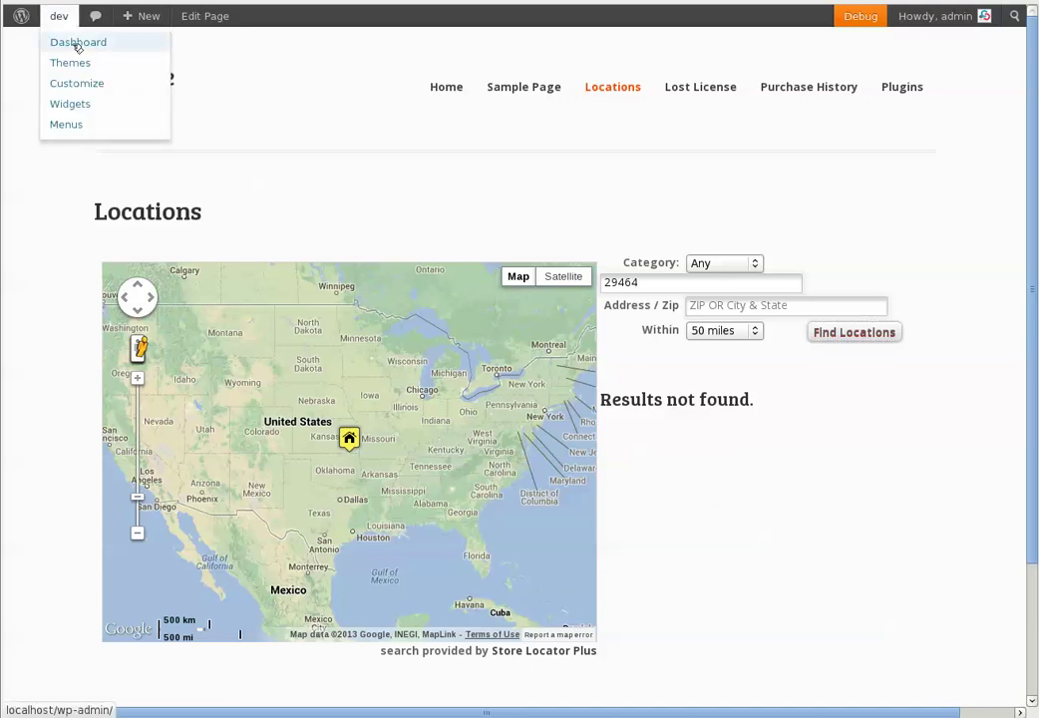
pyautogui.click(74, 43)
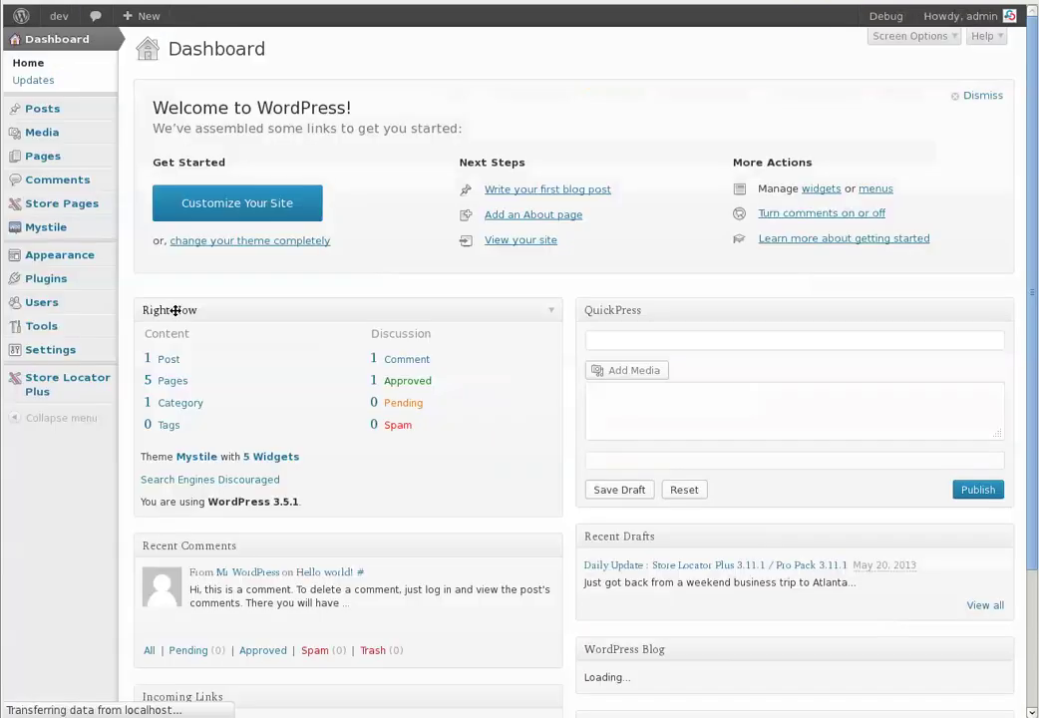
# Scan the Store Locator Plus Search Report chart and tables, then view the Store Pages and Tagalong tabs
pyautogui.moveTo(62, 379)
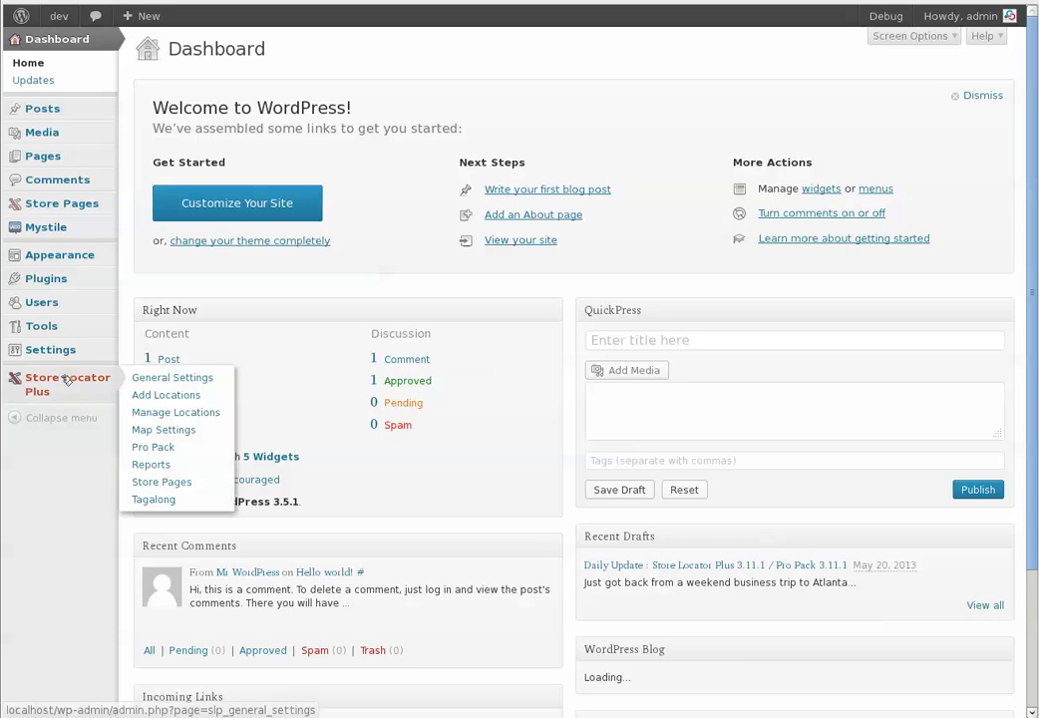
pyautogui.click(170, 483)
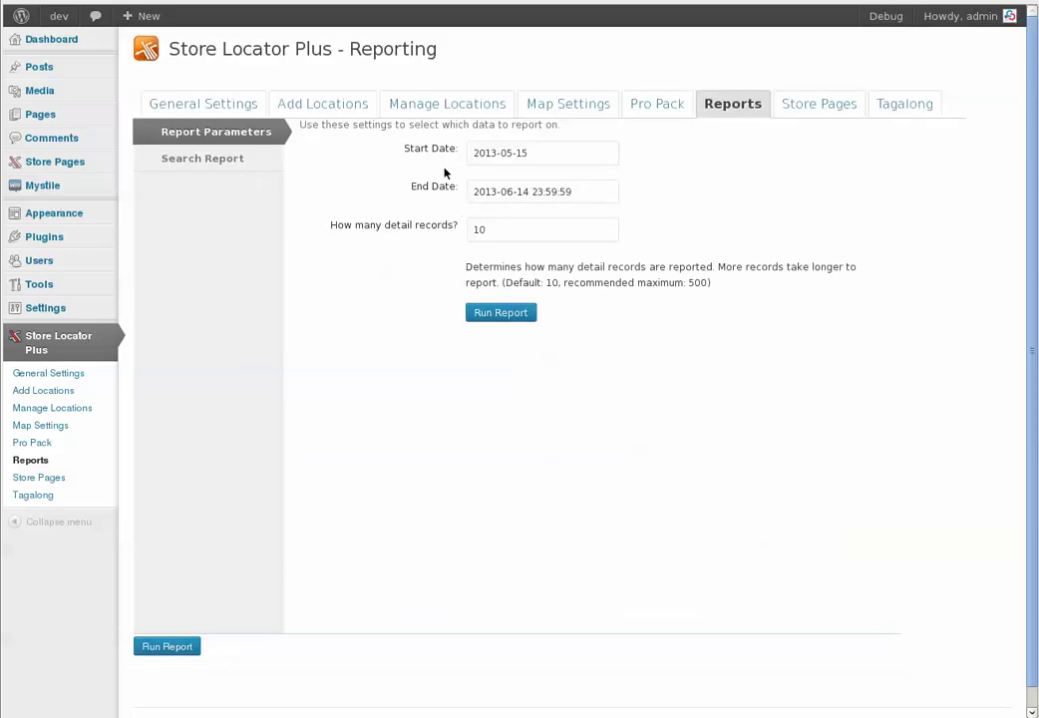
pyautogui.click(229, 164)
pyautogui.scroll(-1, 733, 480)
pyautogui.scroll(-2, 736, 458)
pyautogui.scroll(3, 740, 441)
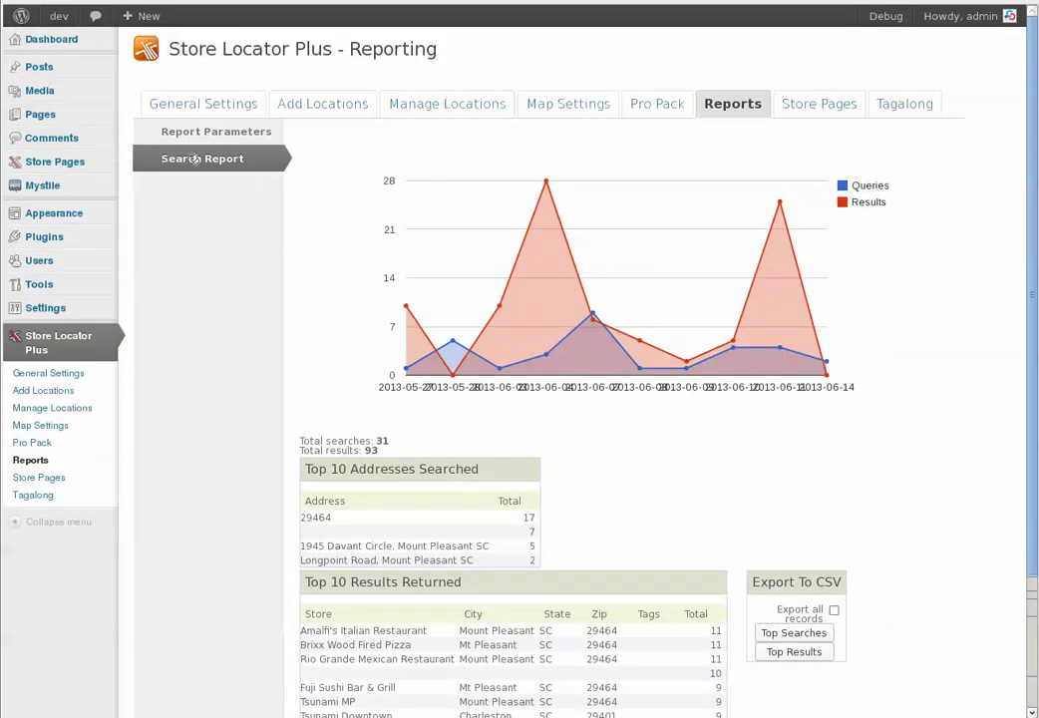
pyautogui.click(823, 107)
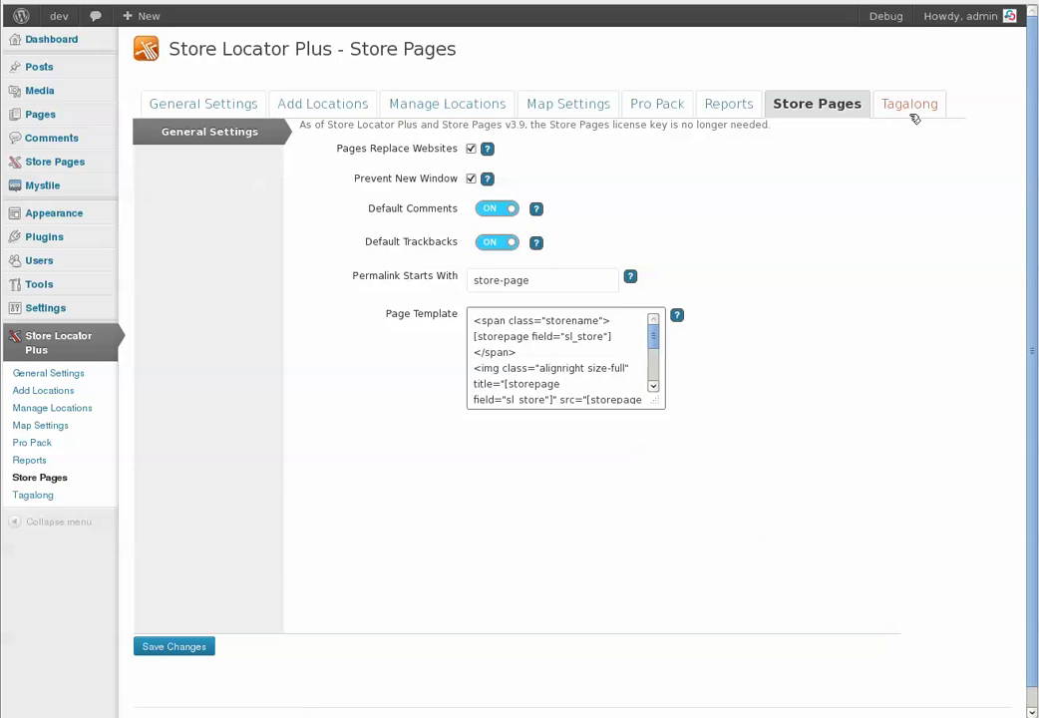
pyautogui.click(910, 106)
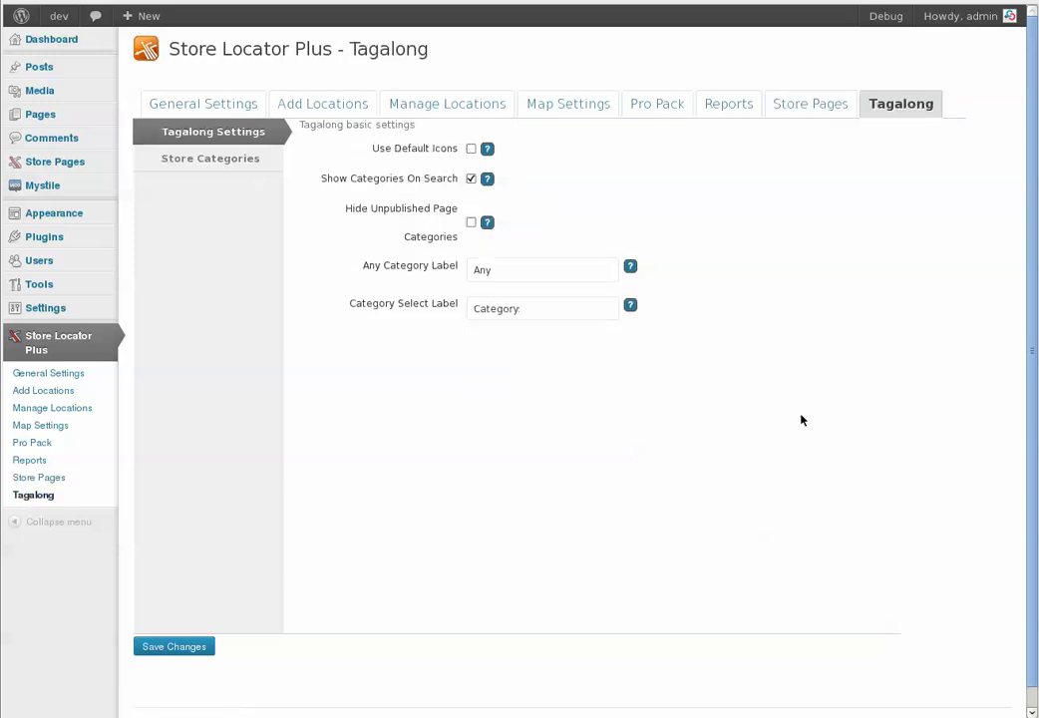